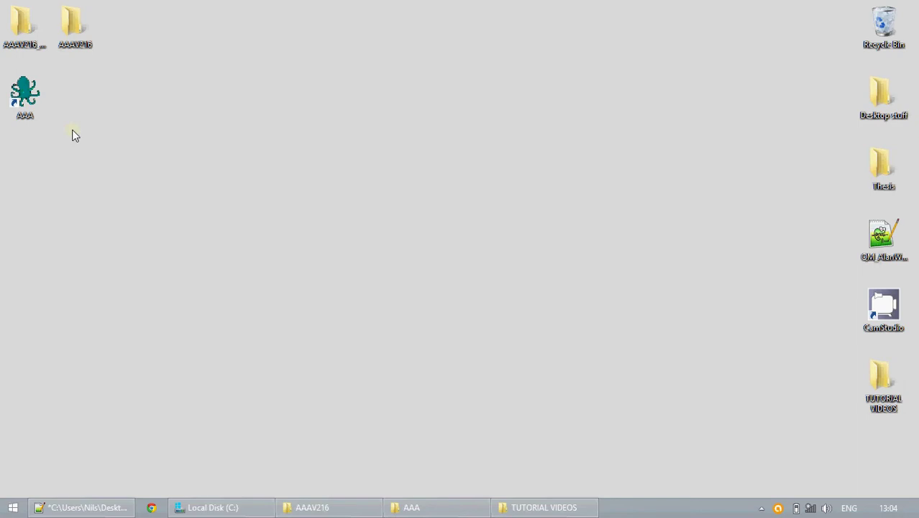
- Launch Articulate Assistant Advanced from its desktop shortcut, opening client EchoB's prompt list
double_click(22, 93)
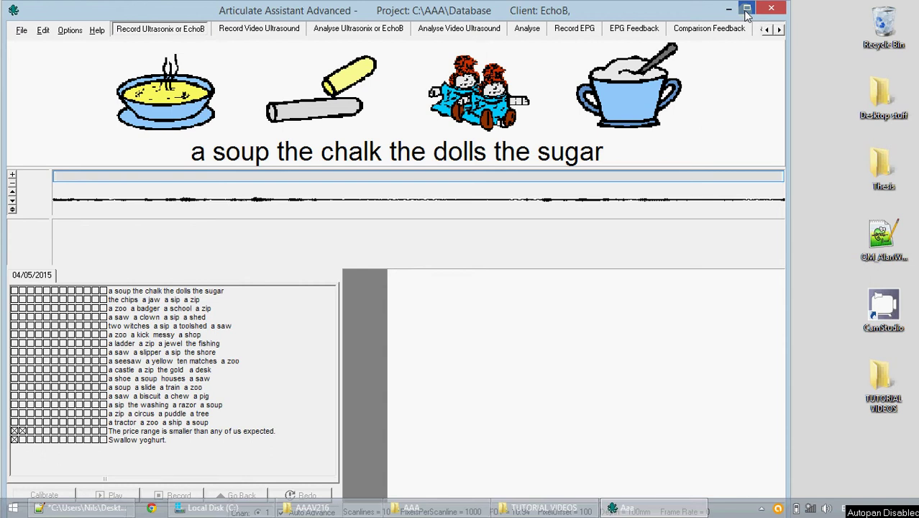
- Maximise the AAA window and look through the File menu
click(746, 9)
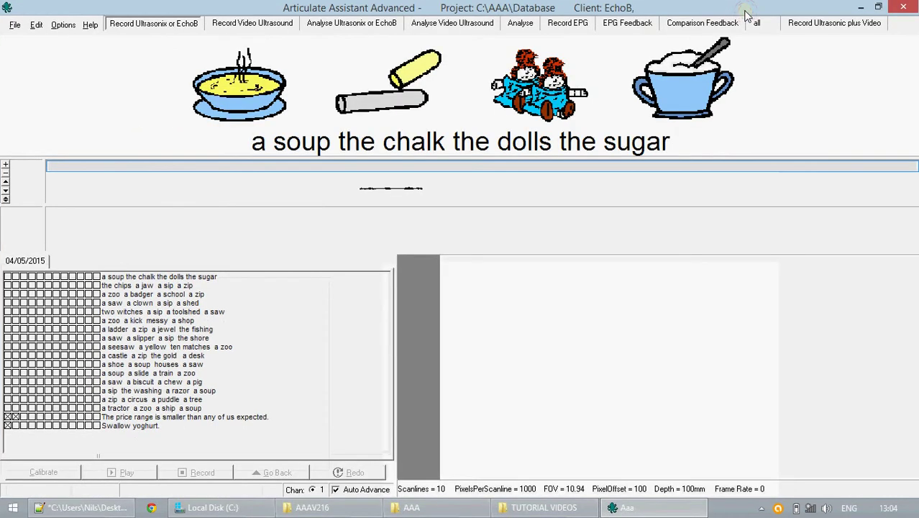
click(13, 26)
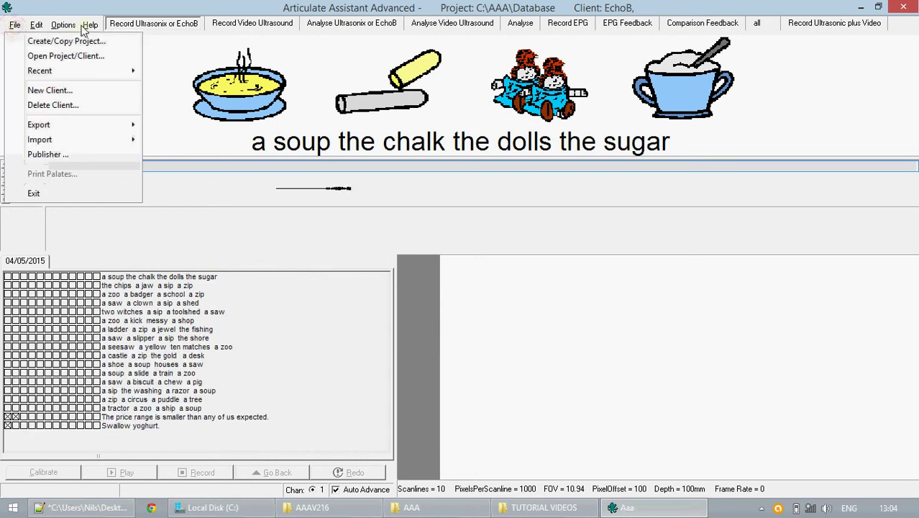
click(155, 26)
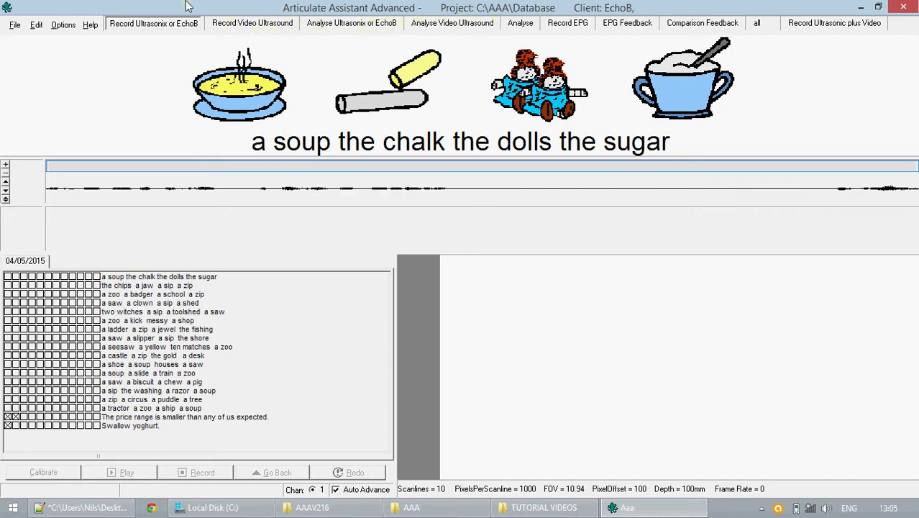
click(15, 25)
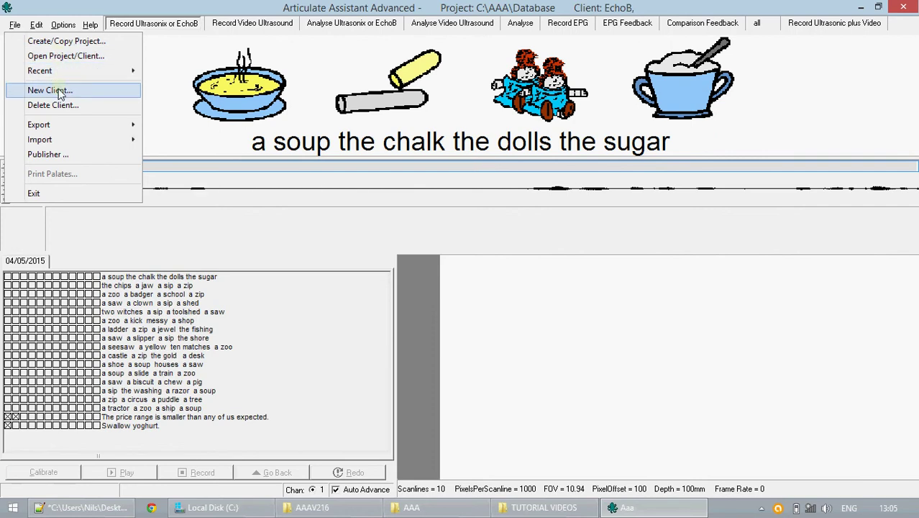
- Look through the Edit, Options and Help menus, closing each afterwards
click(37, 26)
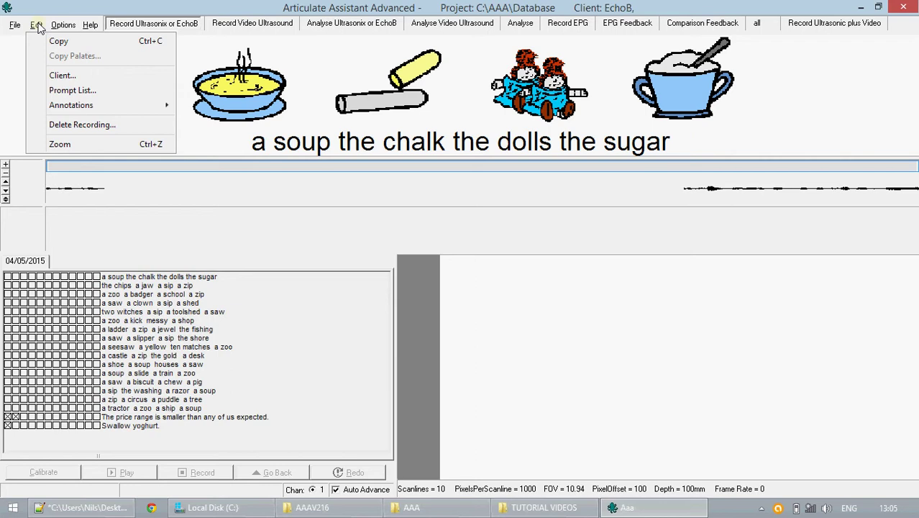
click(56, 26)
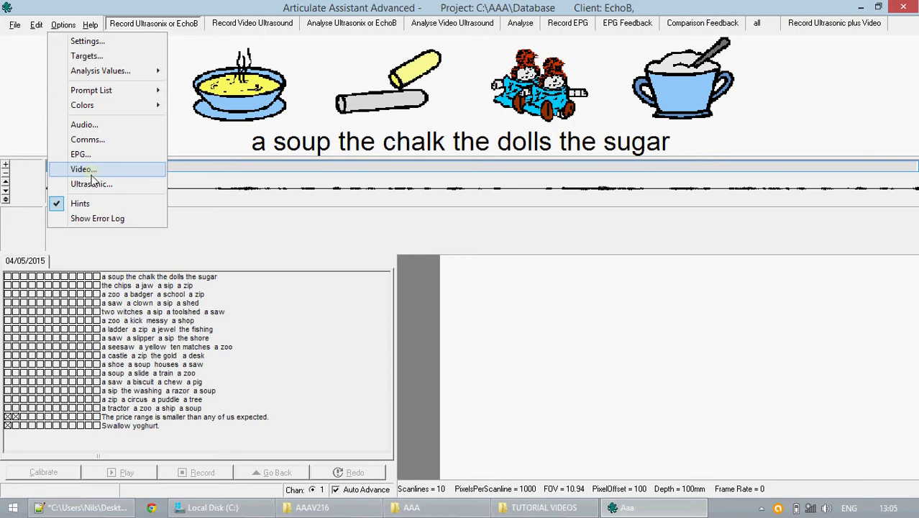
click(84, 17)
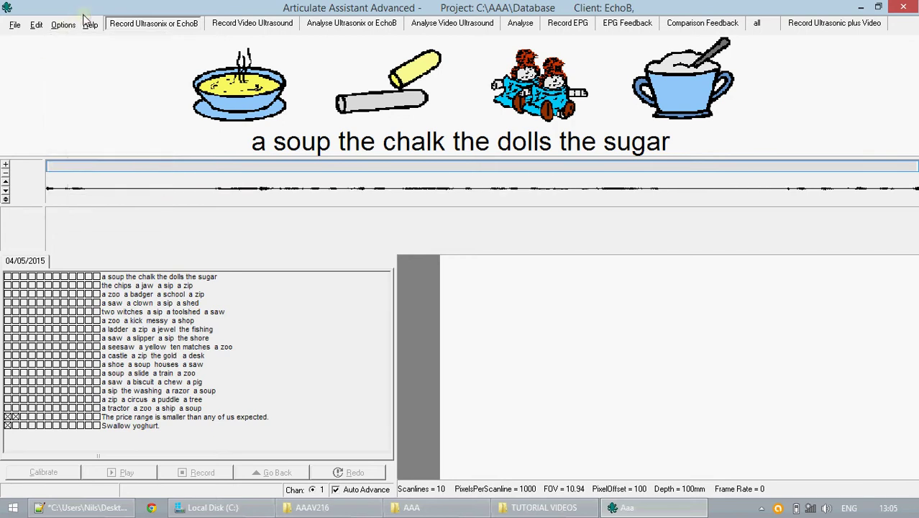
click(87, 25)
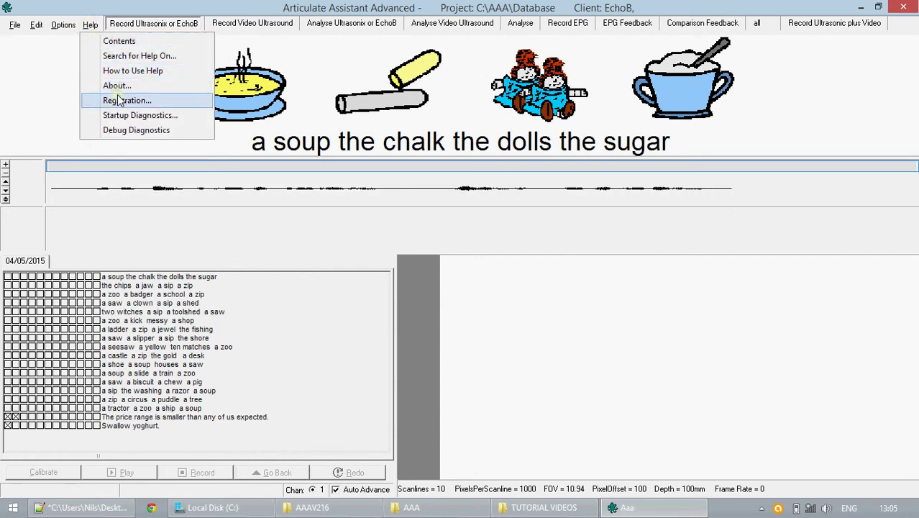
click(121, 24)
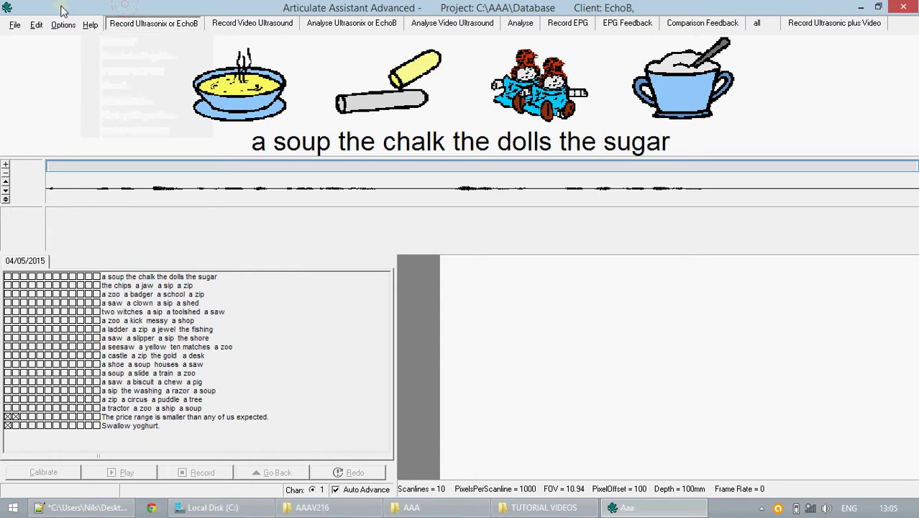
- Reopen client EchoB through File > Open Project/Client..
click(9, 28)
click(34, 56)
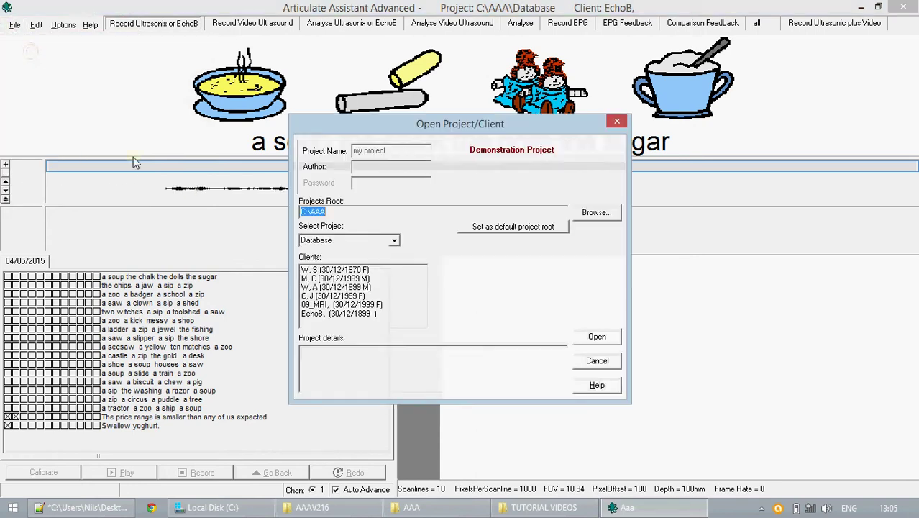
click(348, 314)
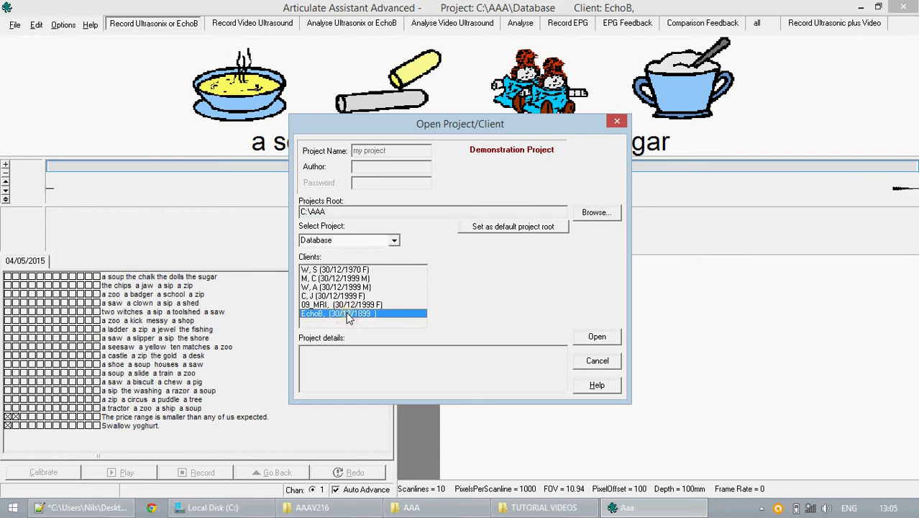
click(591, 335)
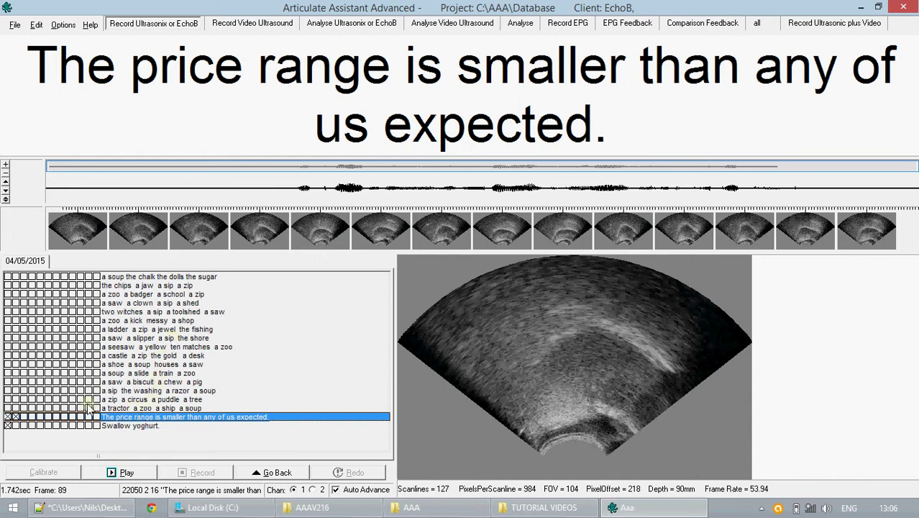
- Load the second take of the price-range sentence, shown at 70 mm depth
click(16, 418)
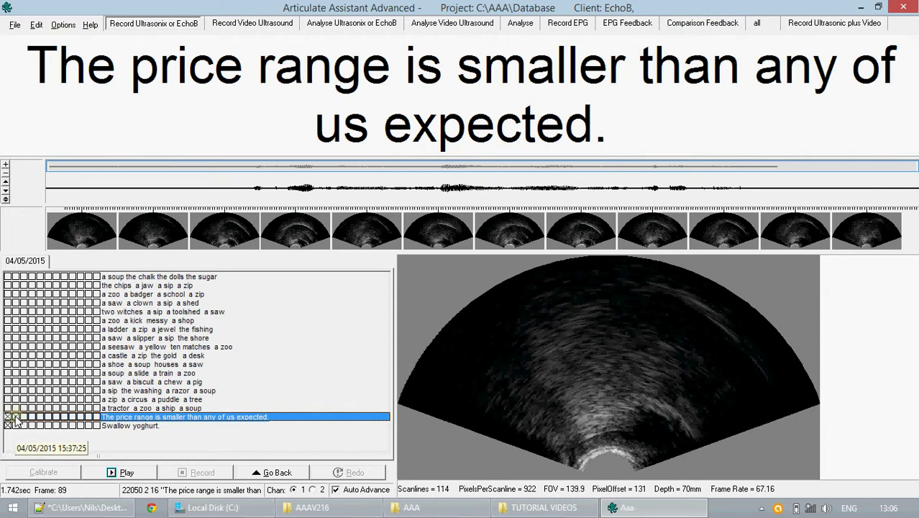
click(16, 417)
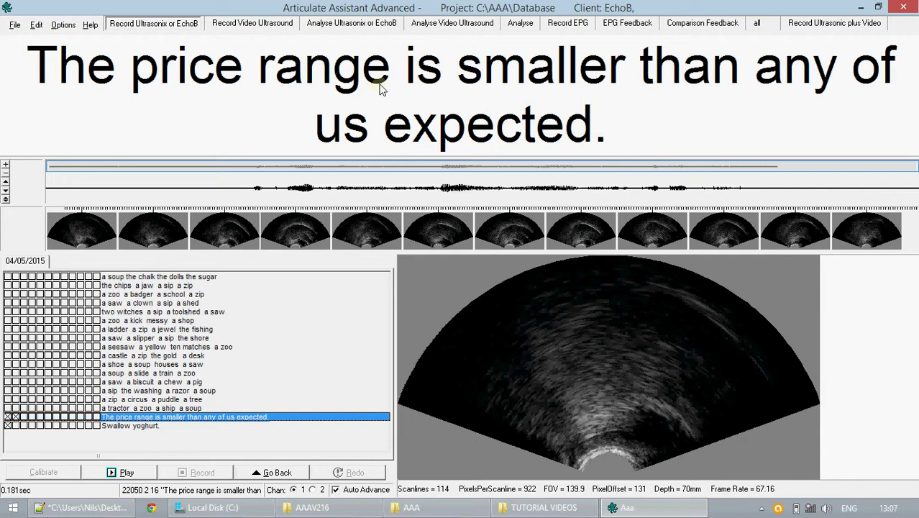
- Load the 'The price range is smaller than any of us expected.' recording at 90 mm depth
right_click(234, 423)
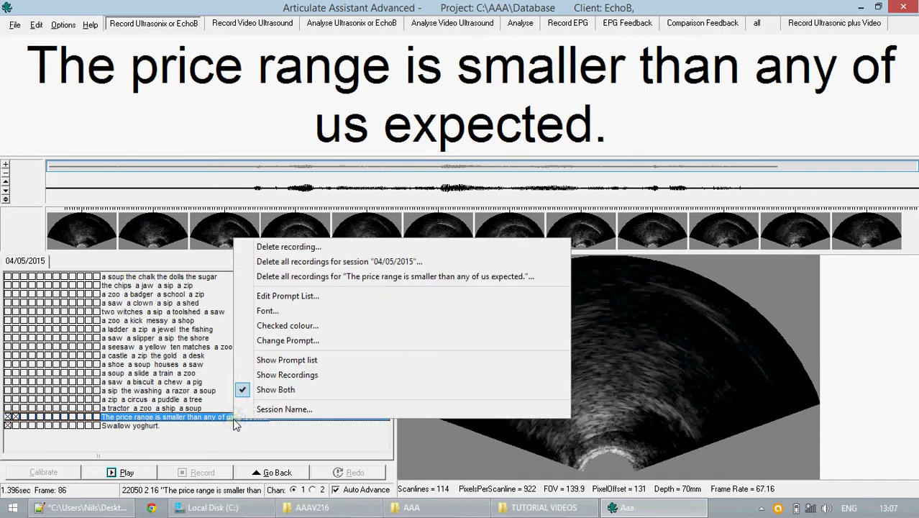
click(224, 427)
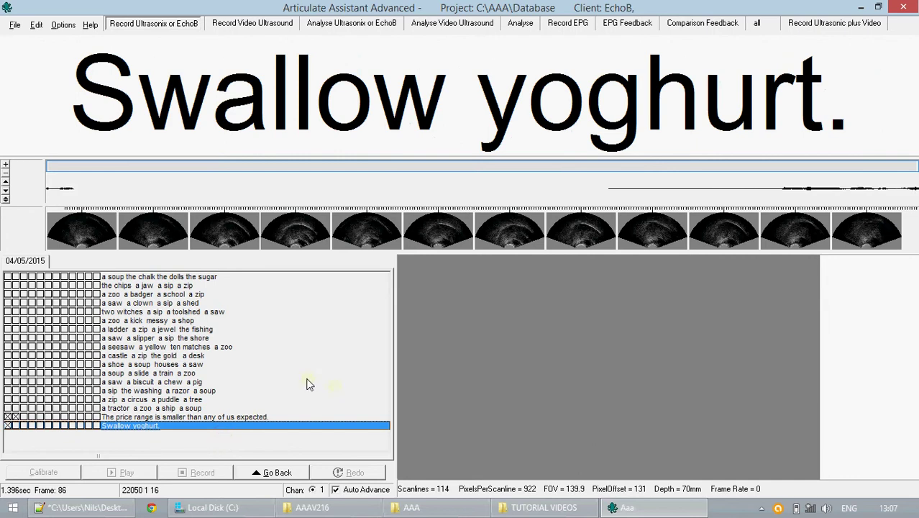
click(10, 417)
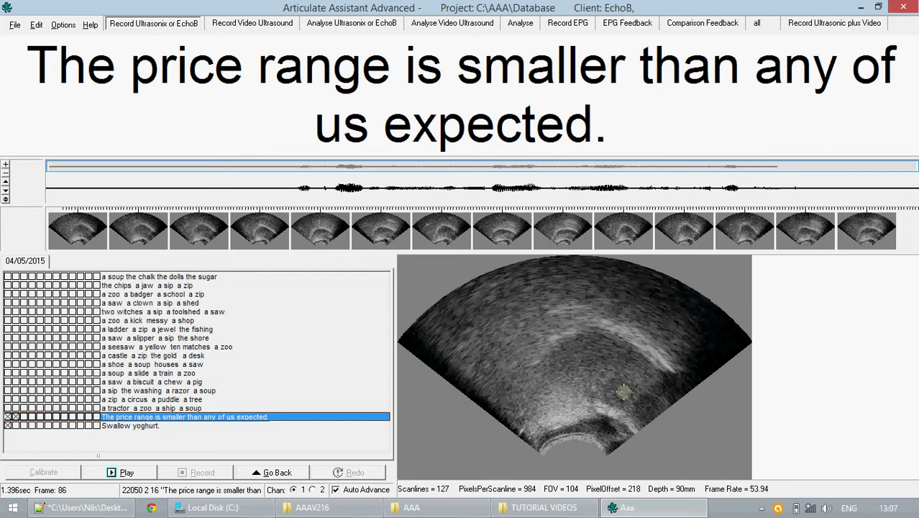
right_click(623, 392)
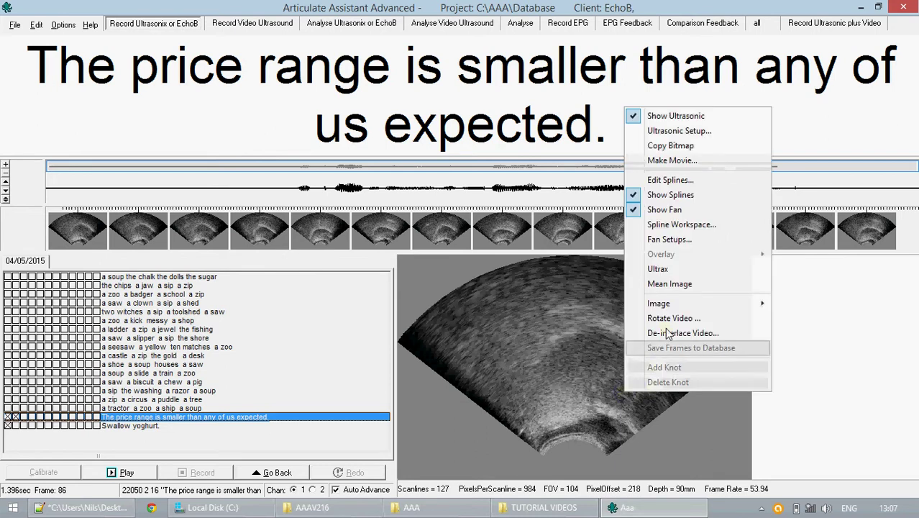
click(575, 348)
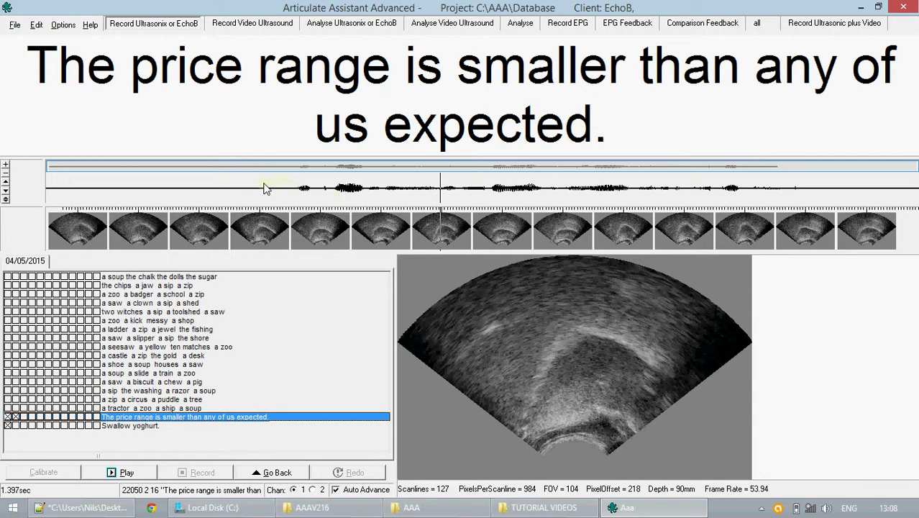
- Zoom the waveform onto a selected stretch, then widen and shift the overview box later
drag(264, 187, 417, 191)
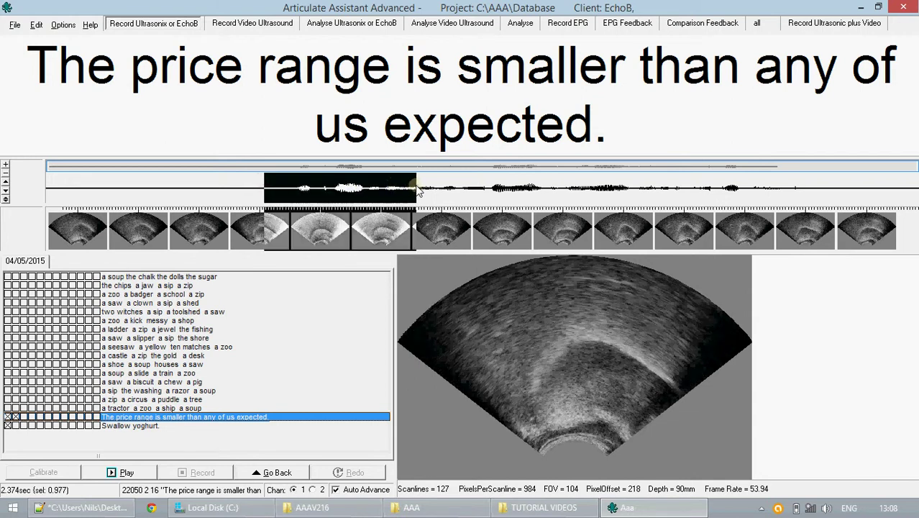
right_click(382, 187)
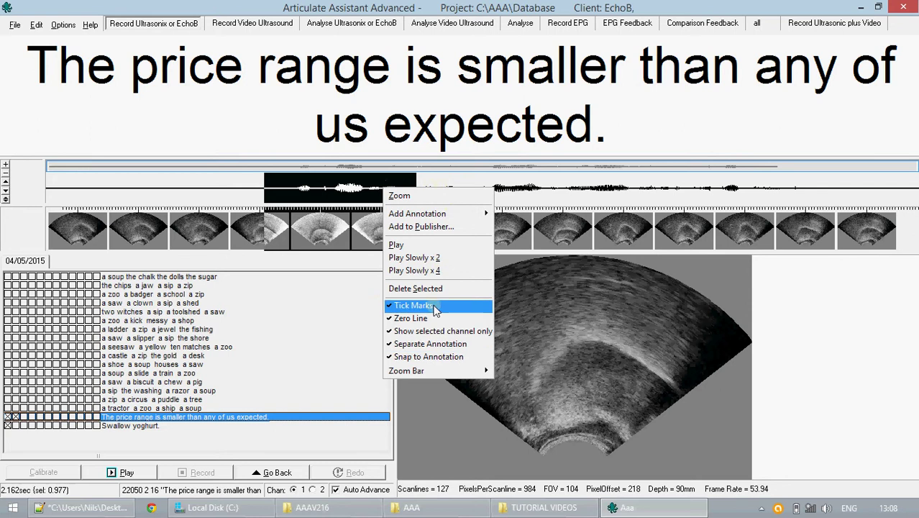
click(431, 195)
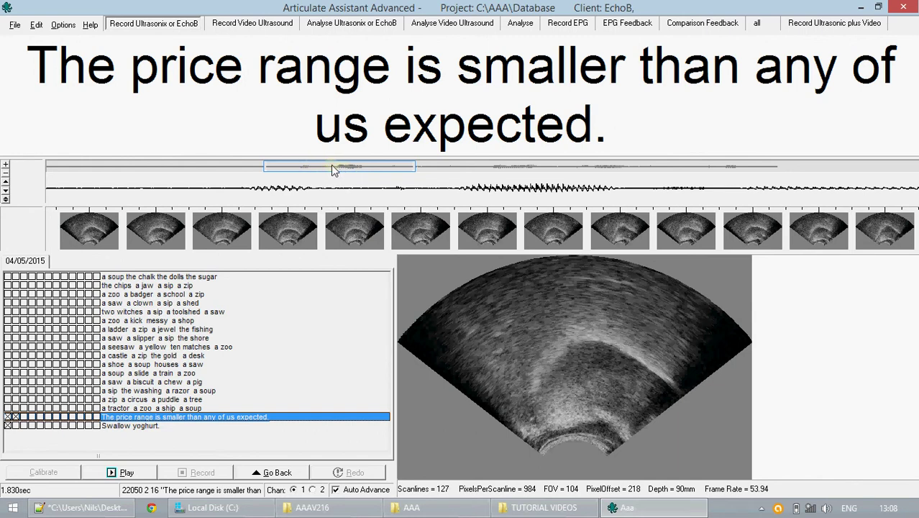
drag(331, 164, 361, 164)
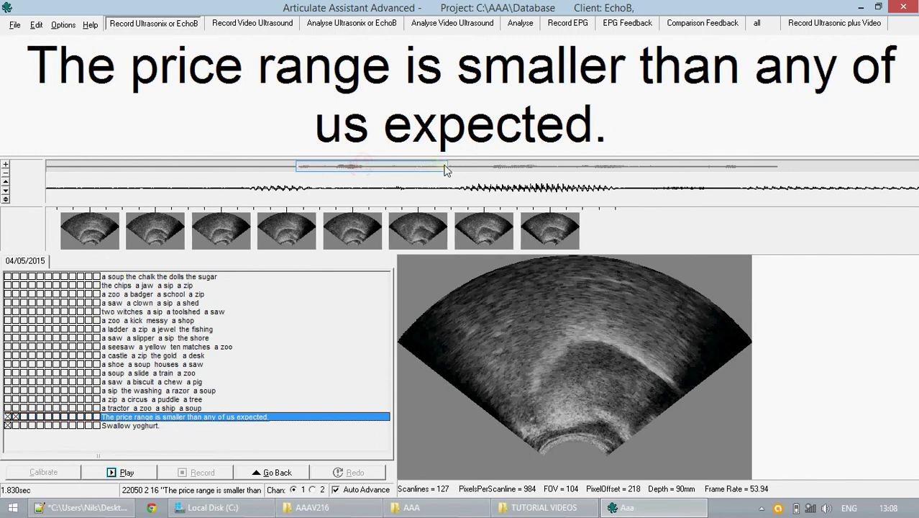
drag(449, 166, 485, 166)
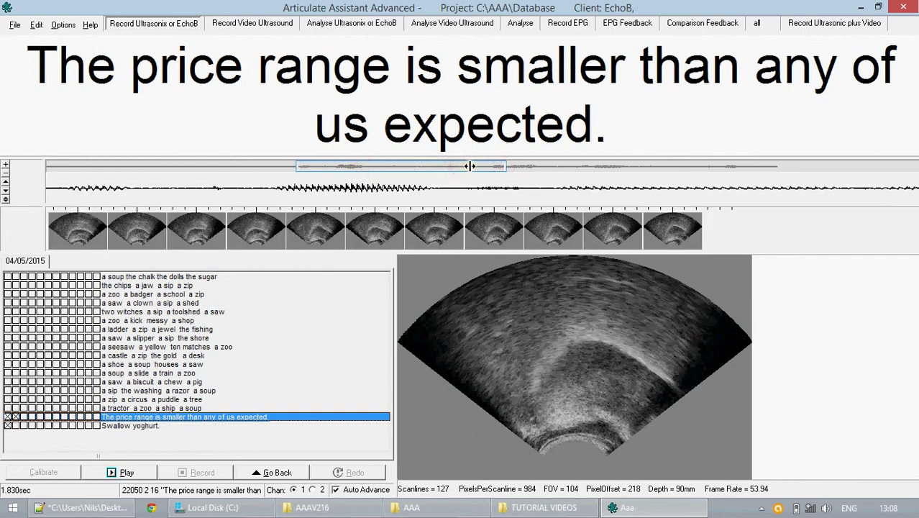
click(466, 167)
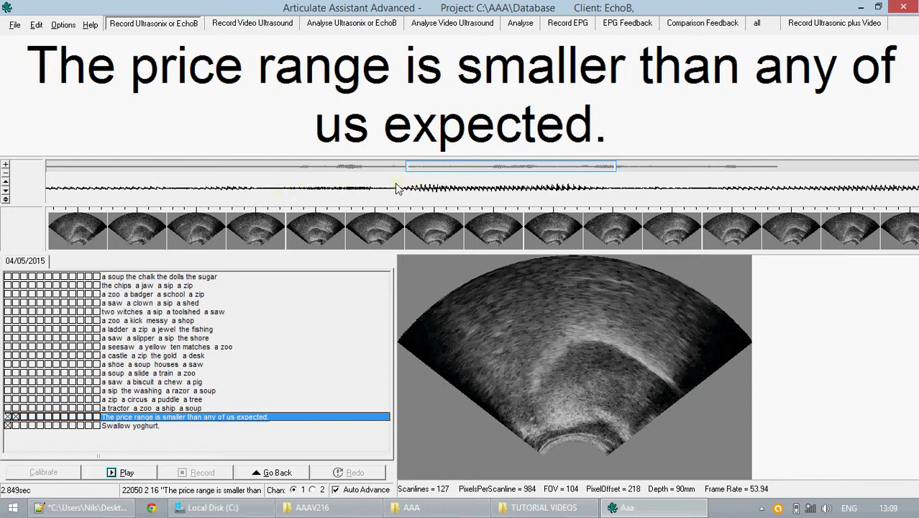
click(6, 167)
click(7, 167)
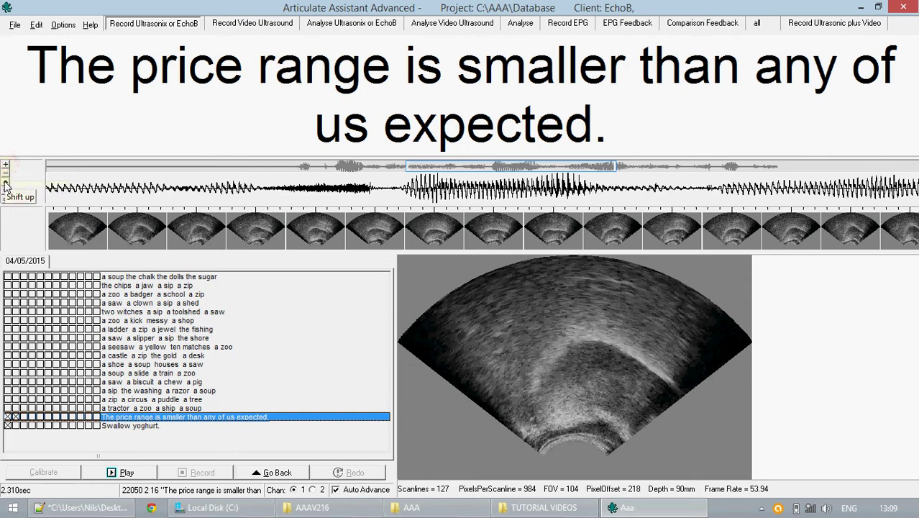
click(6, 185)
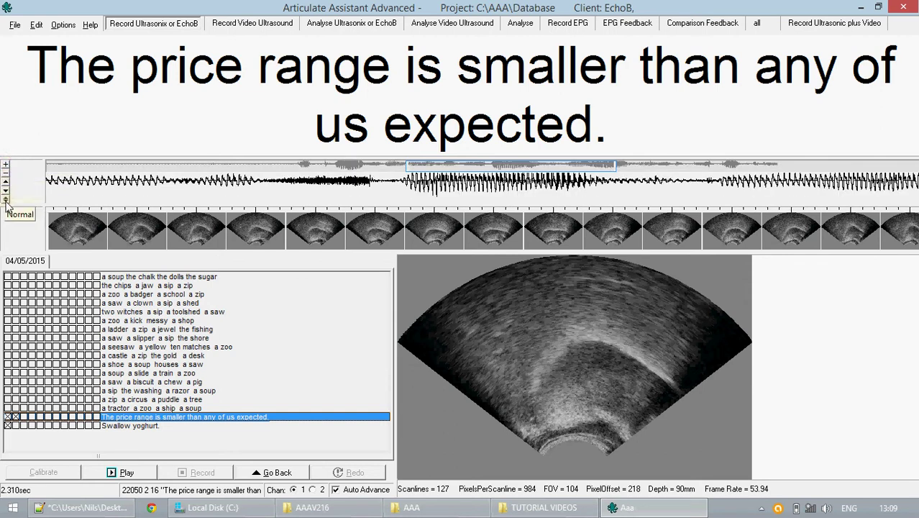
click(6, 200)
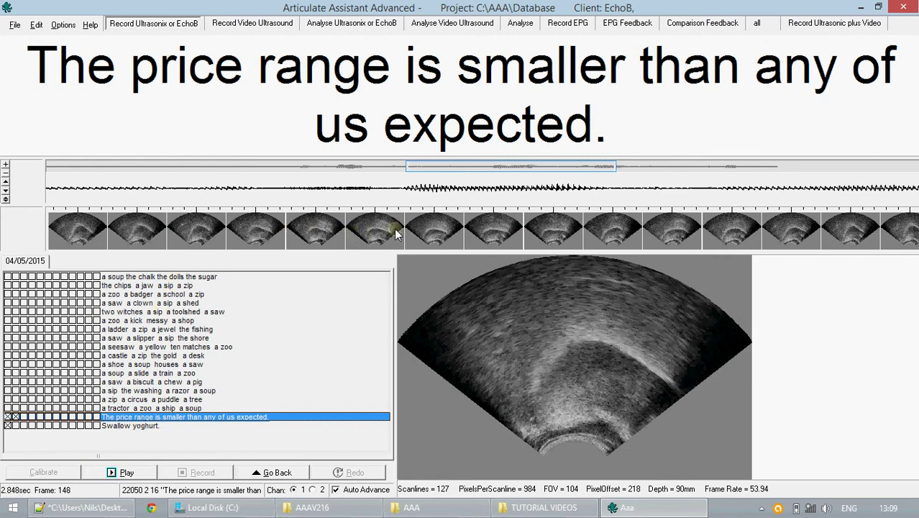
click(312, 489)
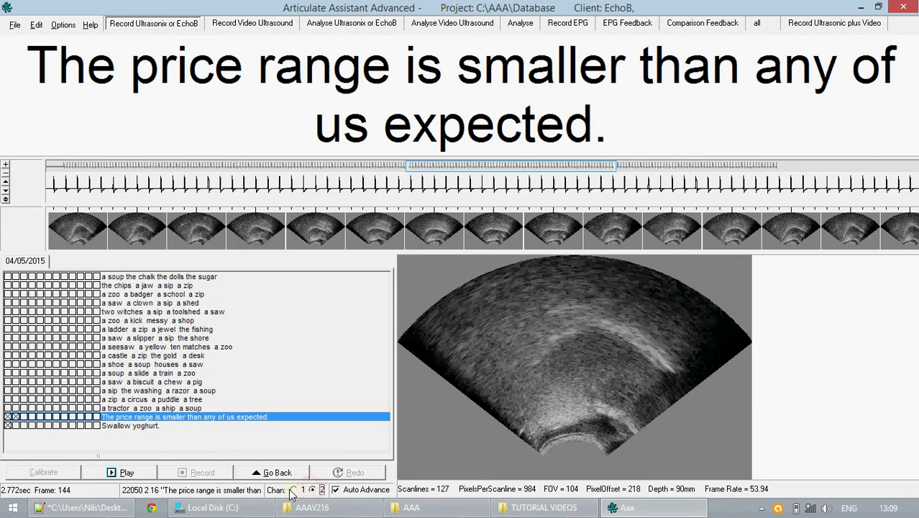
click(293, 489)
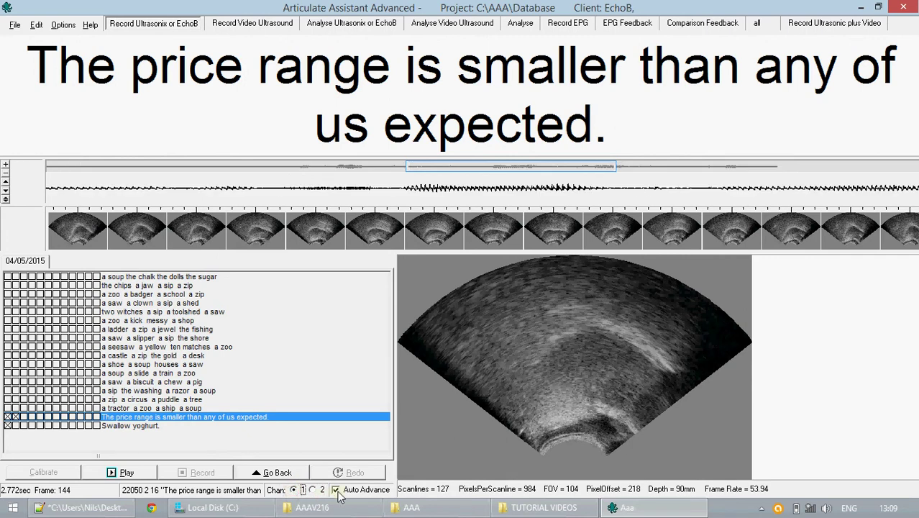
click(335, 490)
click(336, 490)
click(243, 417)
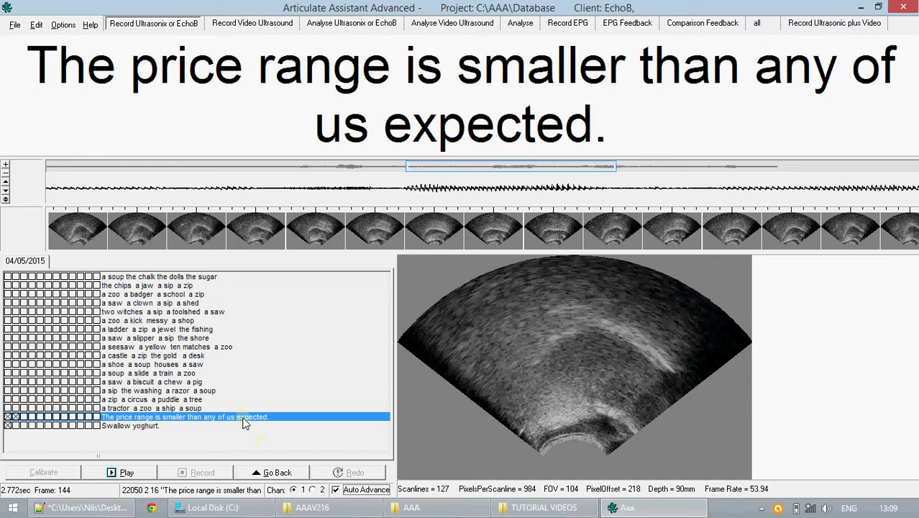